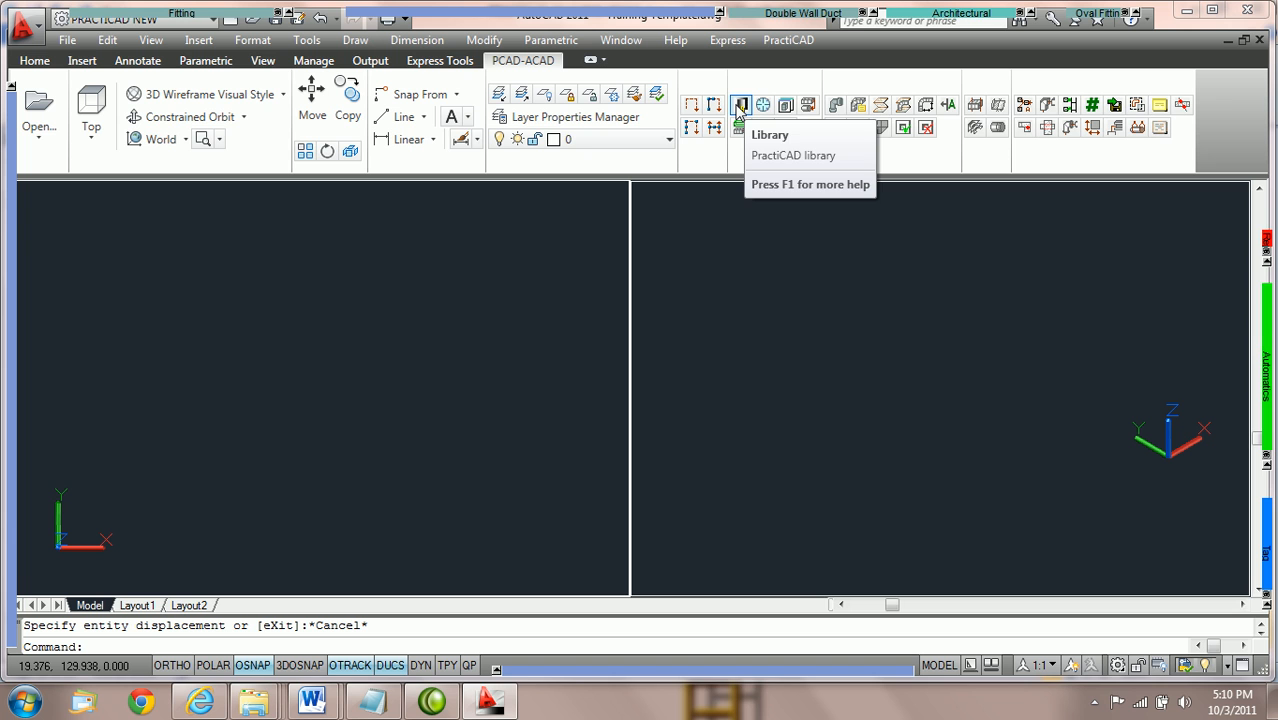
# Step: Start placing a rectangular light and bring up its Z, X and Y insertion reference settings
pyautogui.moveTo(950, 14)
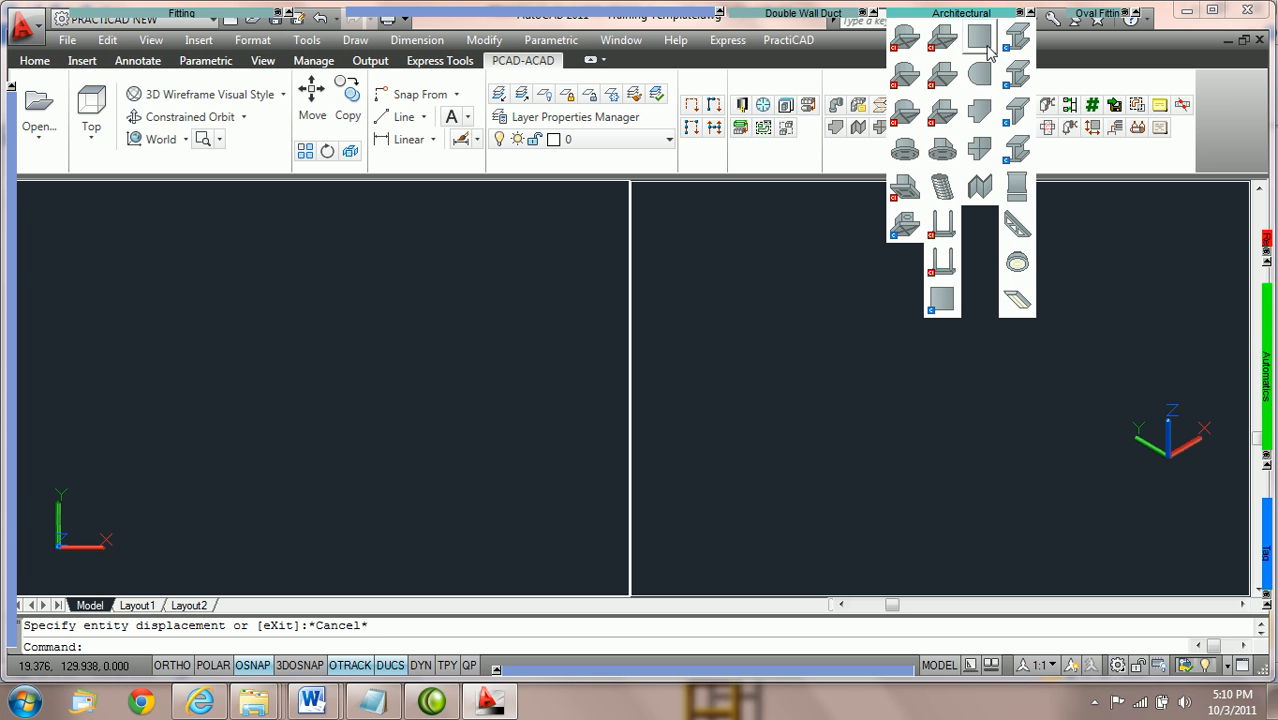
pyautogui.click(1016, 303)
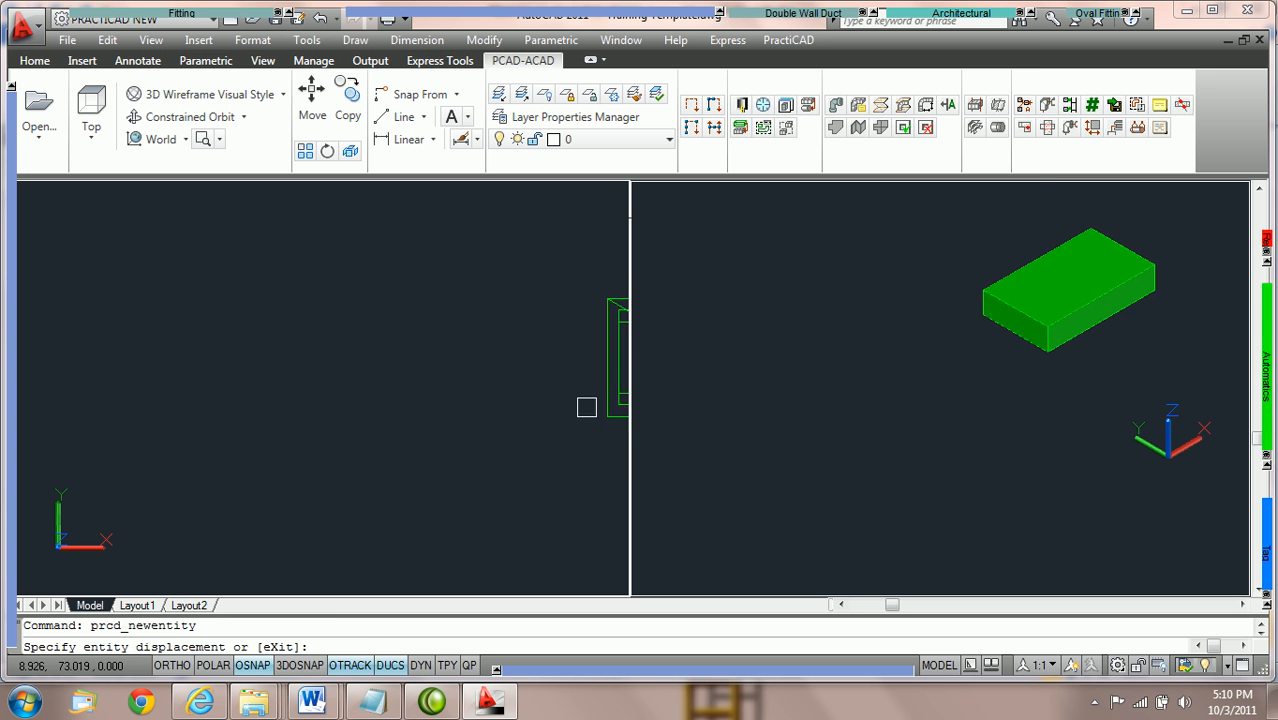
pyautogui.moveTo(14, 290)
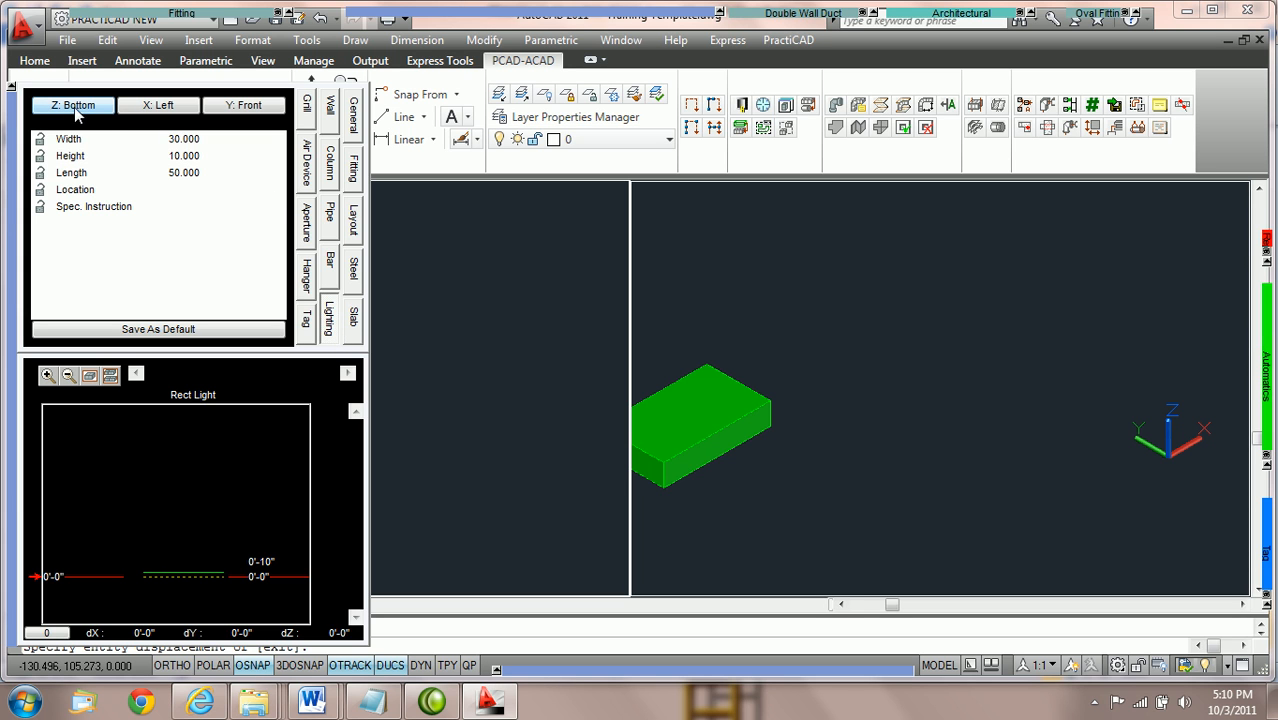
pyautogui.click(218, 108)
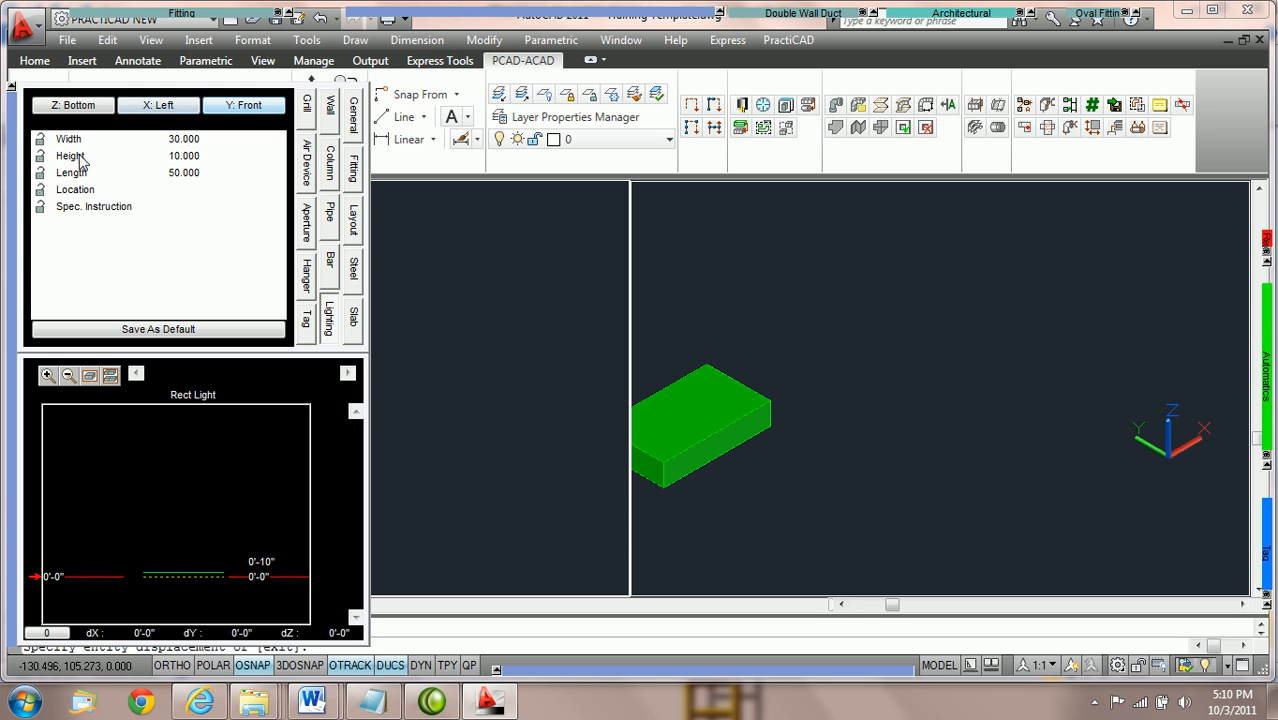
pyautogui.click(74, 107)
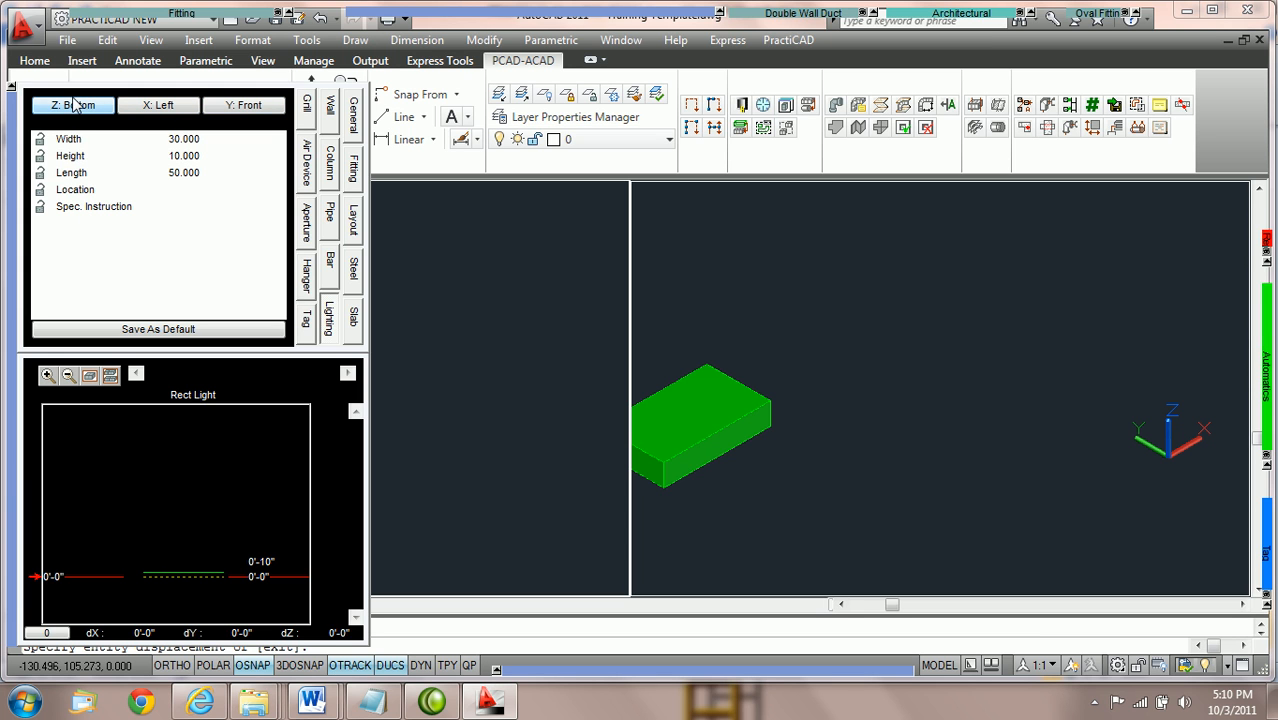
pyautogui.click(226, 107)
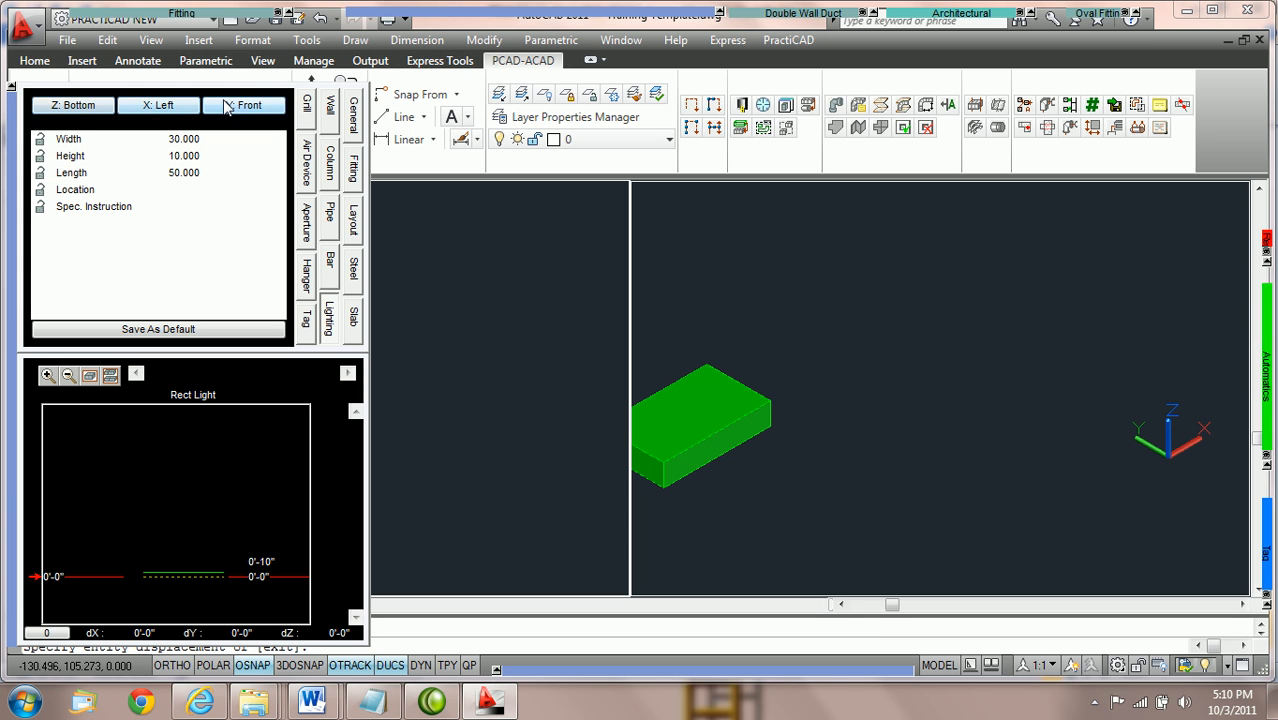
pyautogui.click(74, 107)
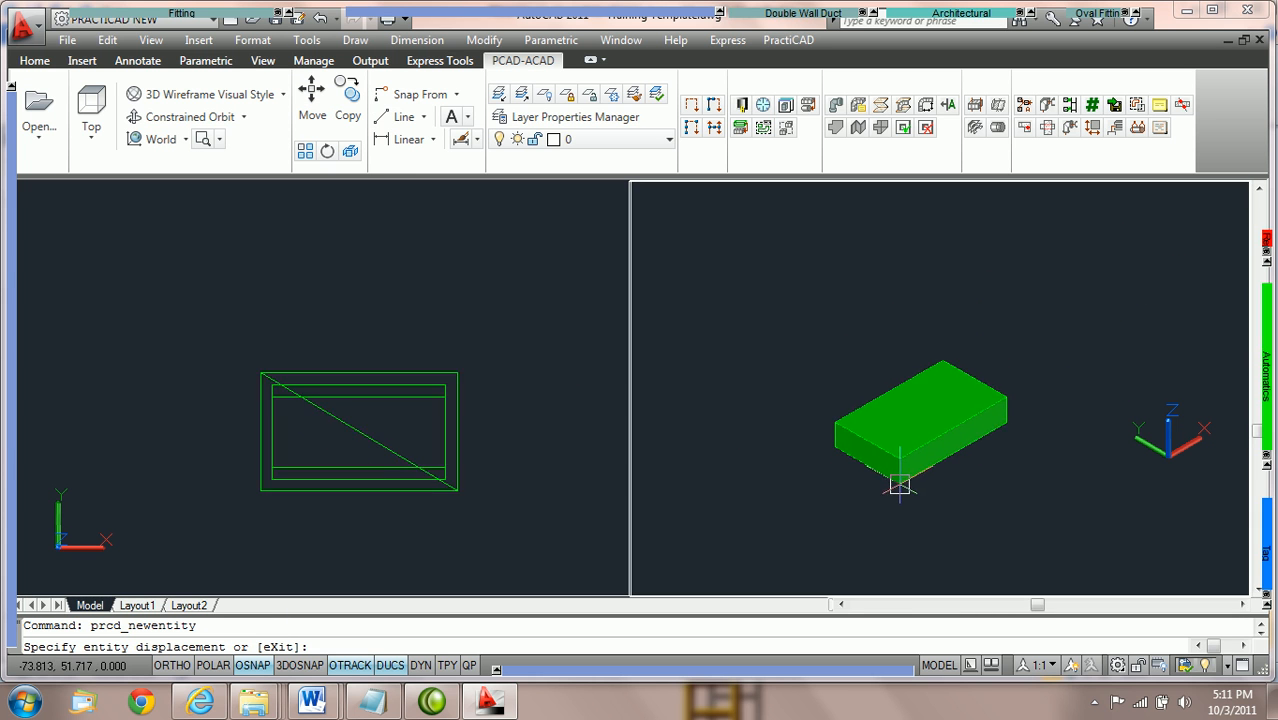
# Step: Set the rectangular light's Z insertion reference to Top and check it in the 3D view
pyautogui.scroll(4, 903, 487)
pyautogui.scroll(-2, 904, 488)
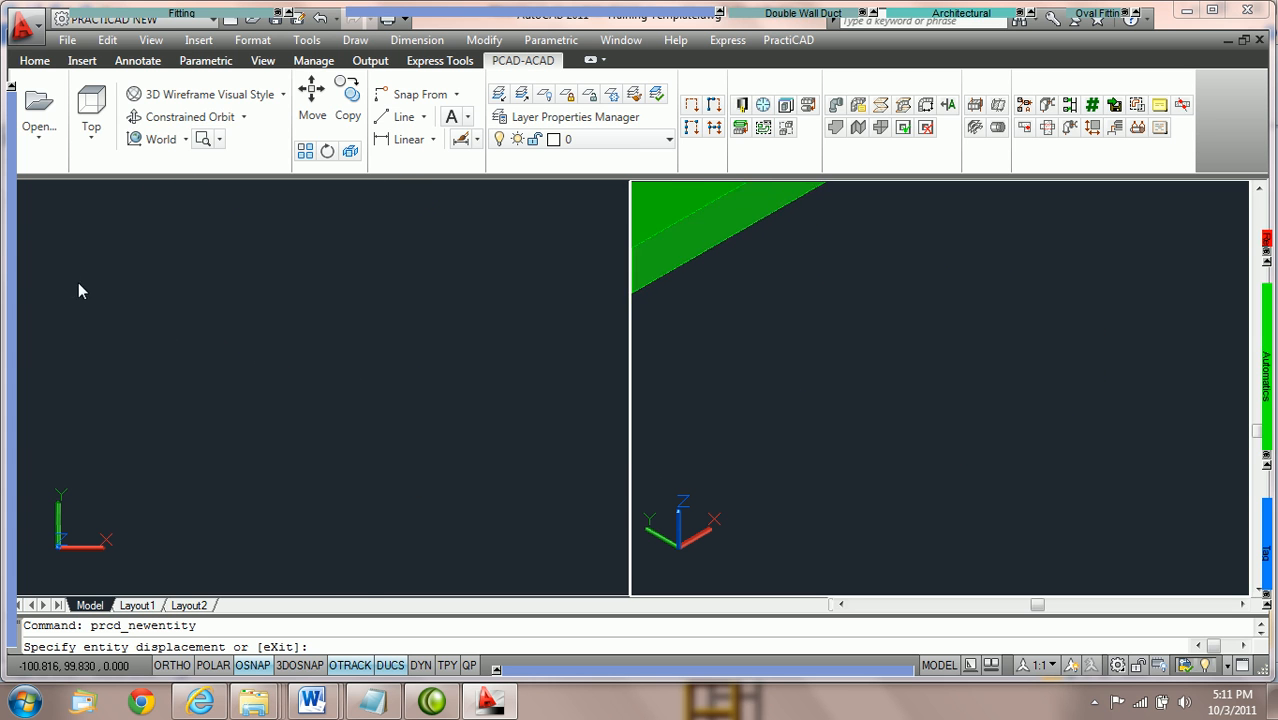
pyautogui.moveTo(6, 255)
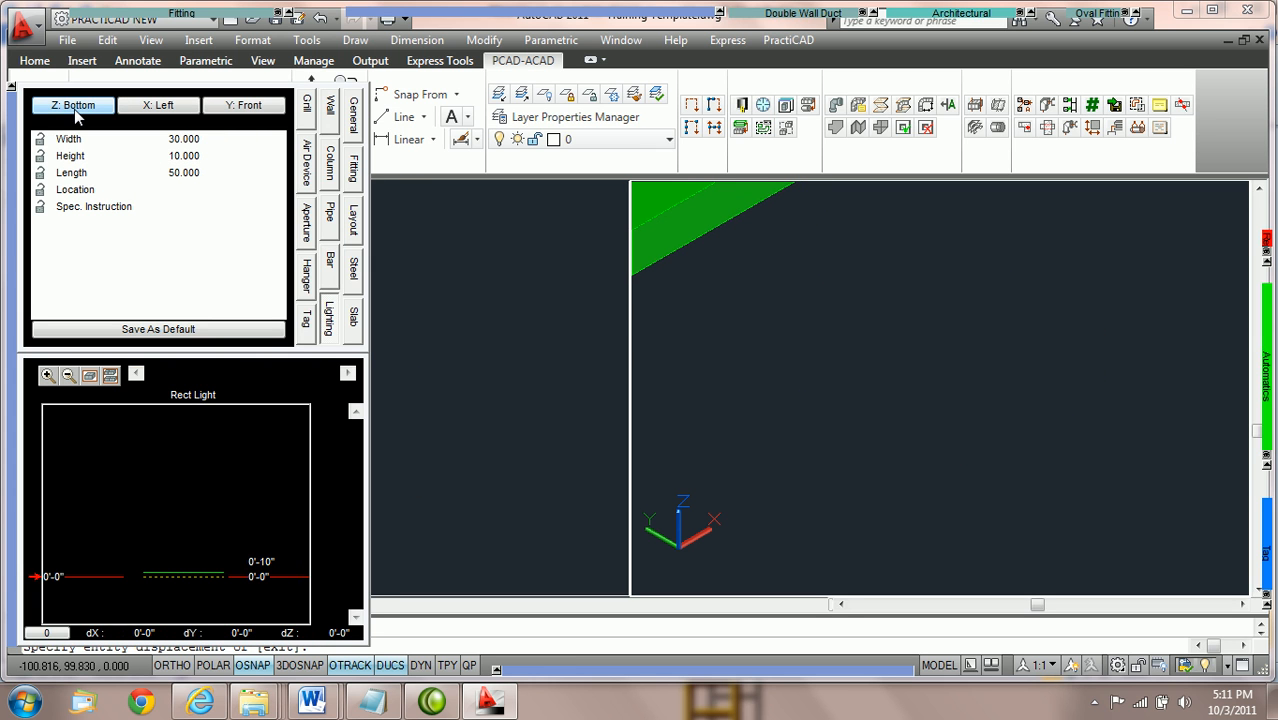
pyautogui.click(76, 113)
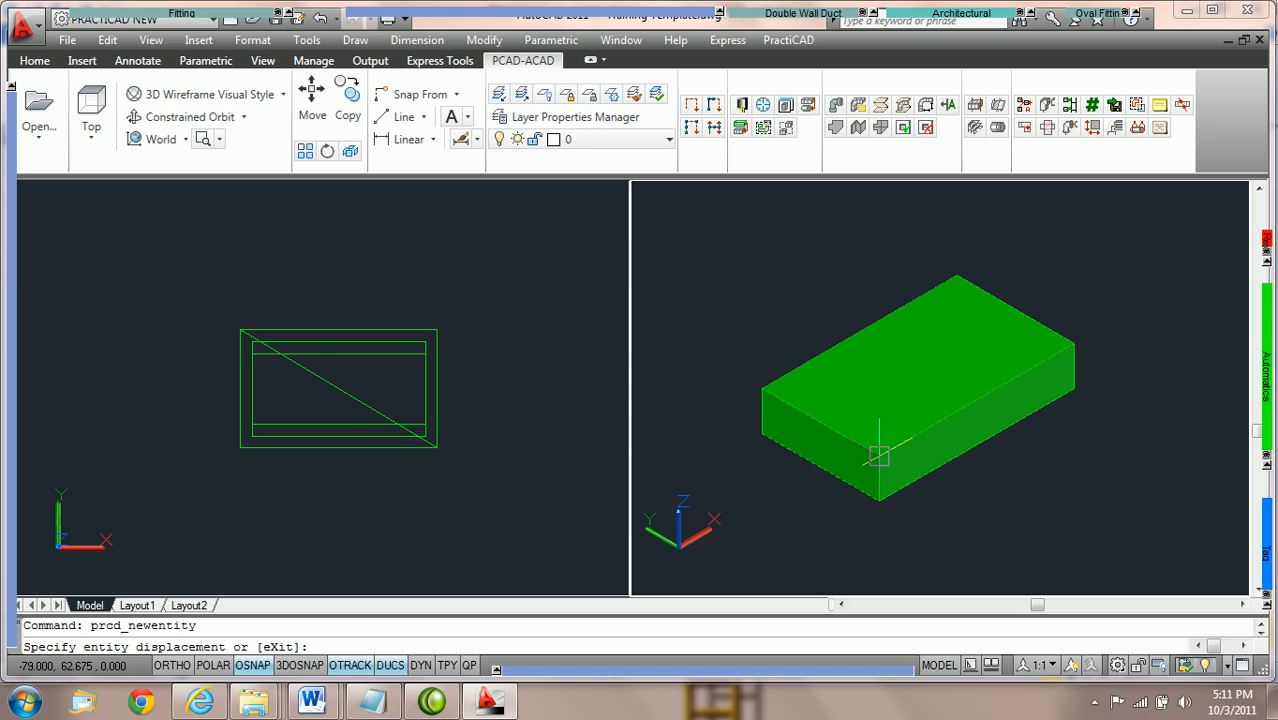
pyautogui.scroll(2, 878, 455)
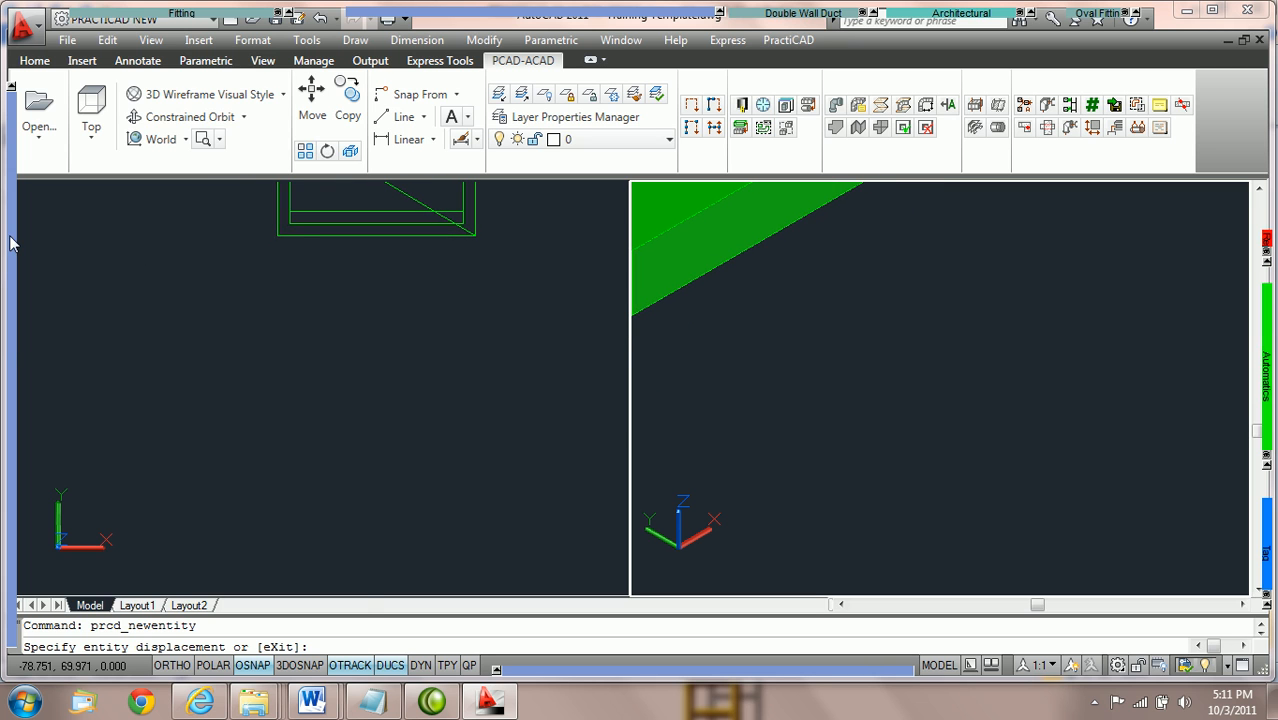
# Step: Set the light's X insertion reference to Right and its Y reference to Back
pyautogui.moveTo(10, 248)
pyautogui.click(166, 105)
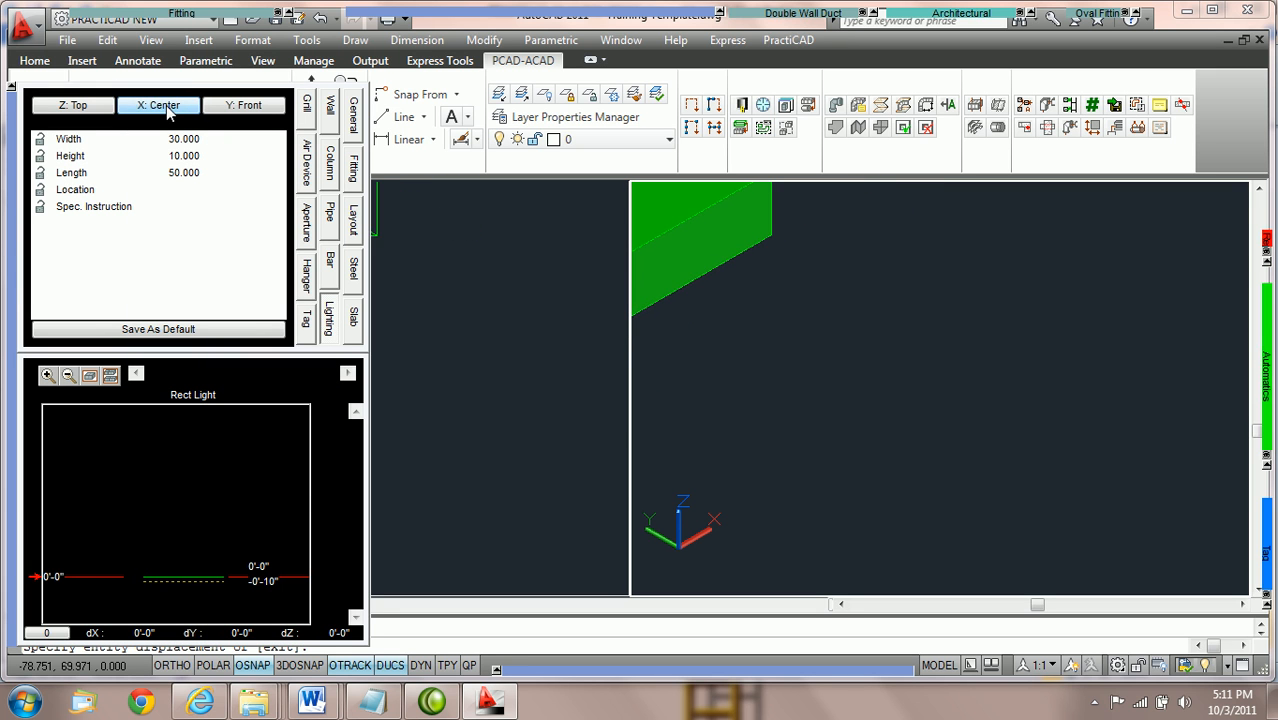
pyautogui.click(166, 105)
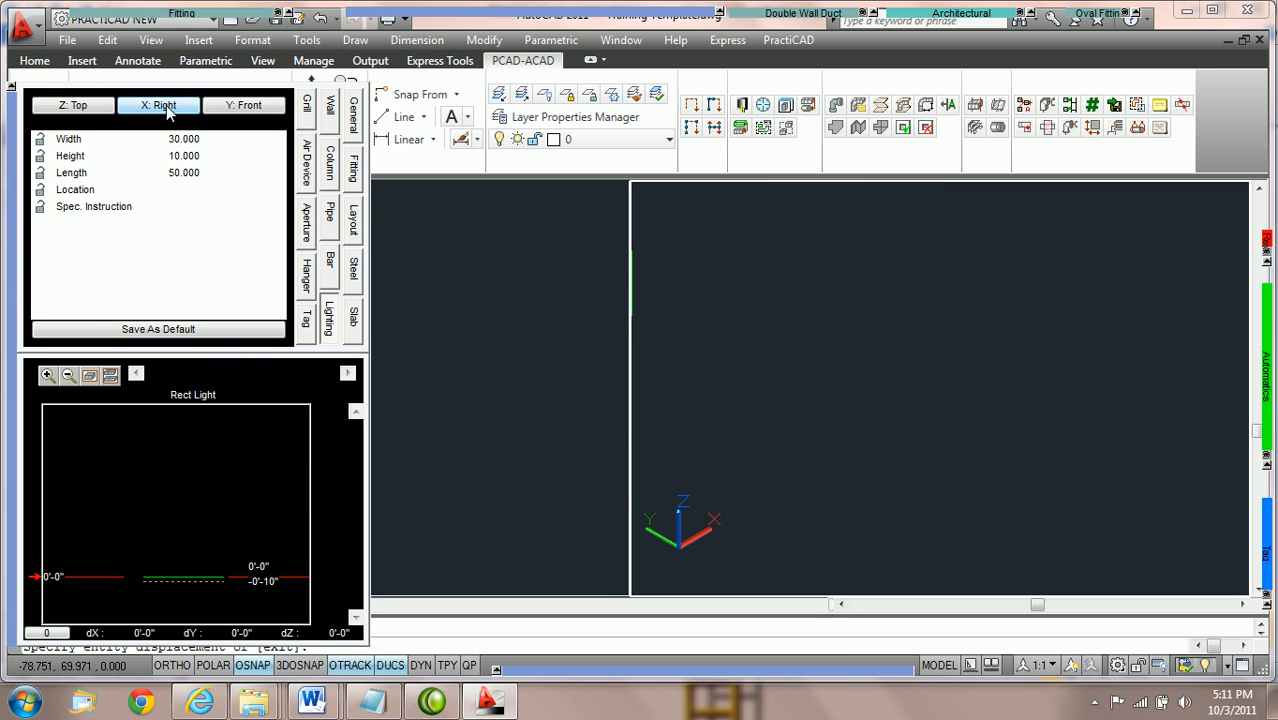
pyautogui.click(235, 105)
pyautogui.click(237, 107)
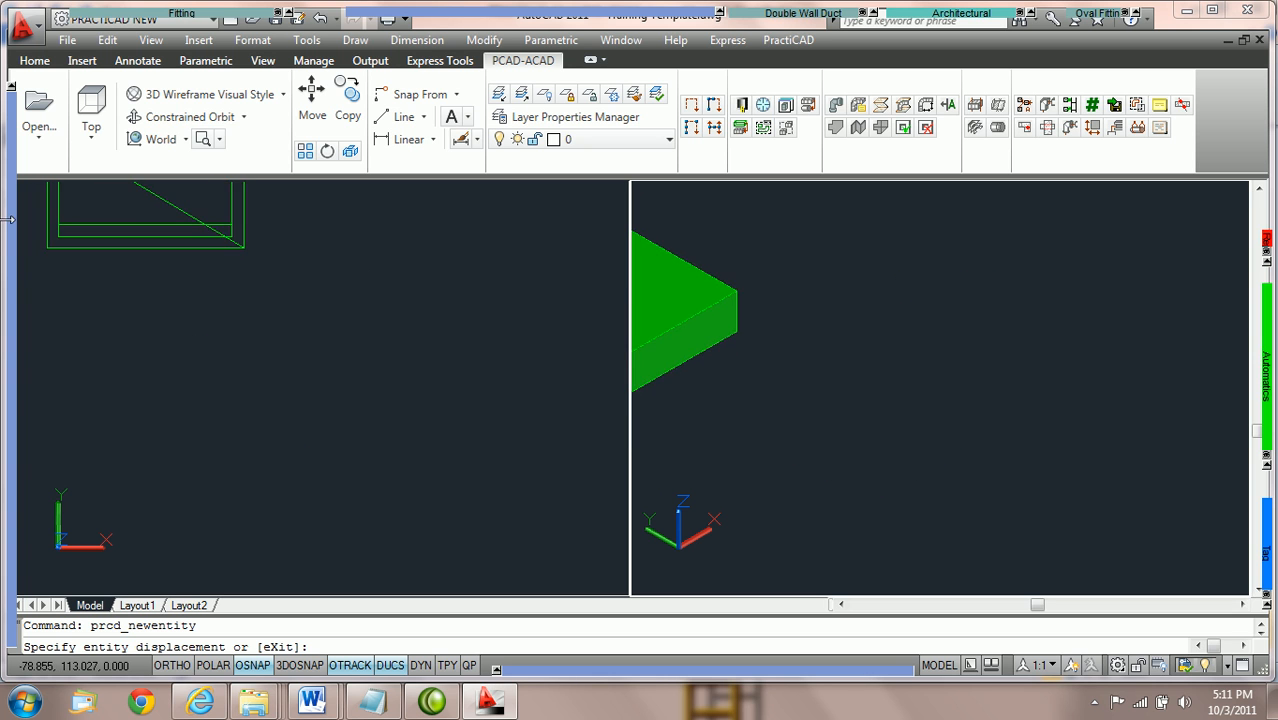
# Step: Set the light's X insertion reference to Center
pyautogui.moveTo(13, 214)
pyautogui.click(157, 108)
pyautogui.click(157, 108)
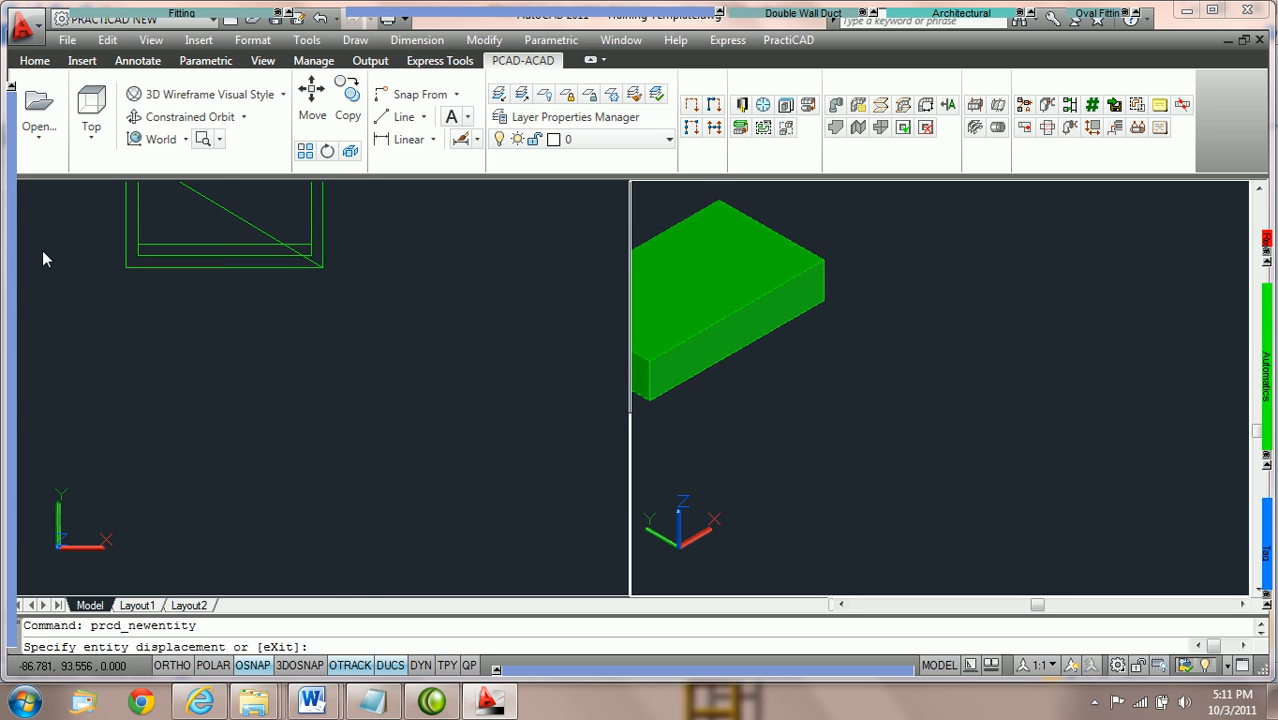
# Step: Return the light's insertion references to Bottom for Z, Left for X and Front for Y
pyautogui.moveTo(12, 264)
pyautogui.click(78, 106)
pyautogui.click(78, 106)
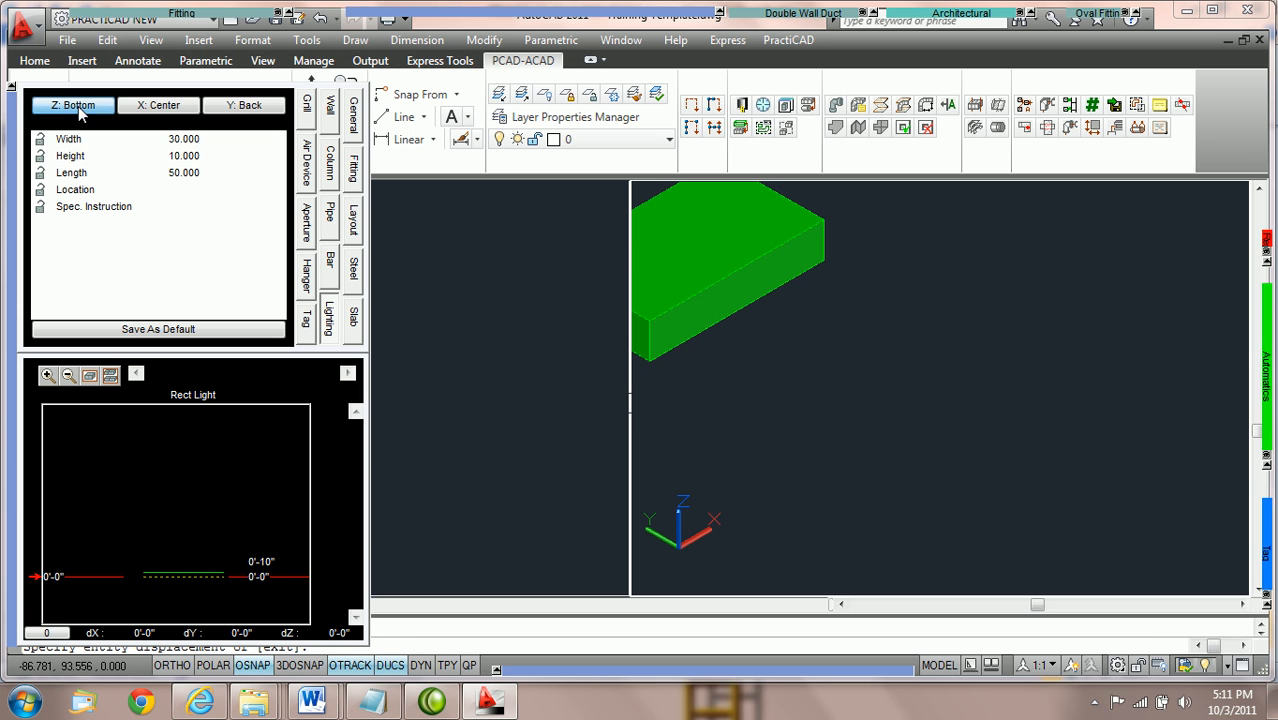
pyautogui.click(172, 115)
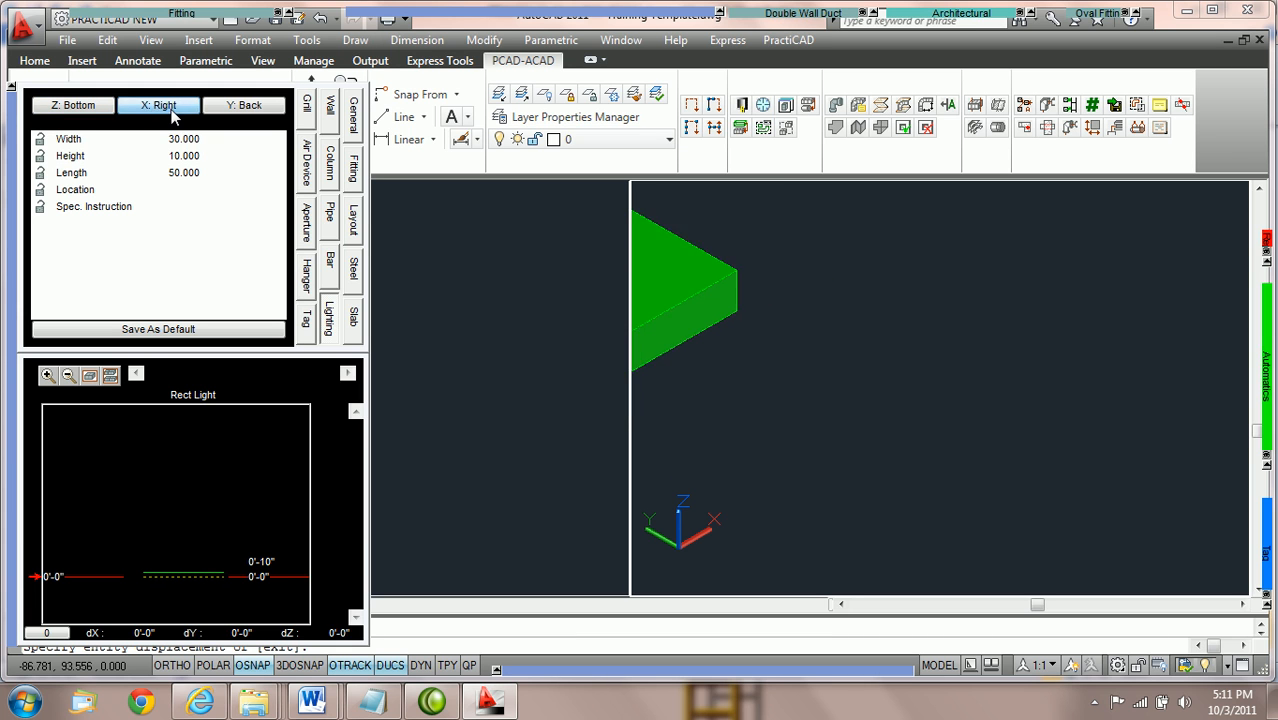
pyautogui.click(172, 115)
pyautogui.click(236, 109)
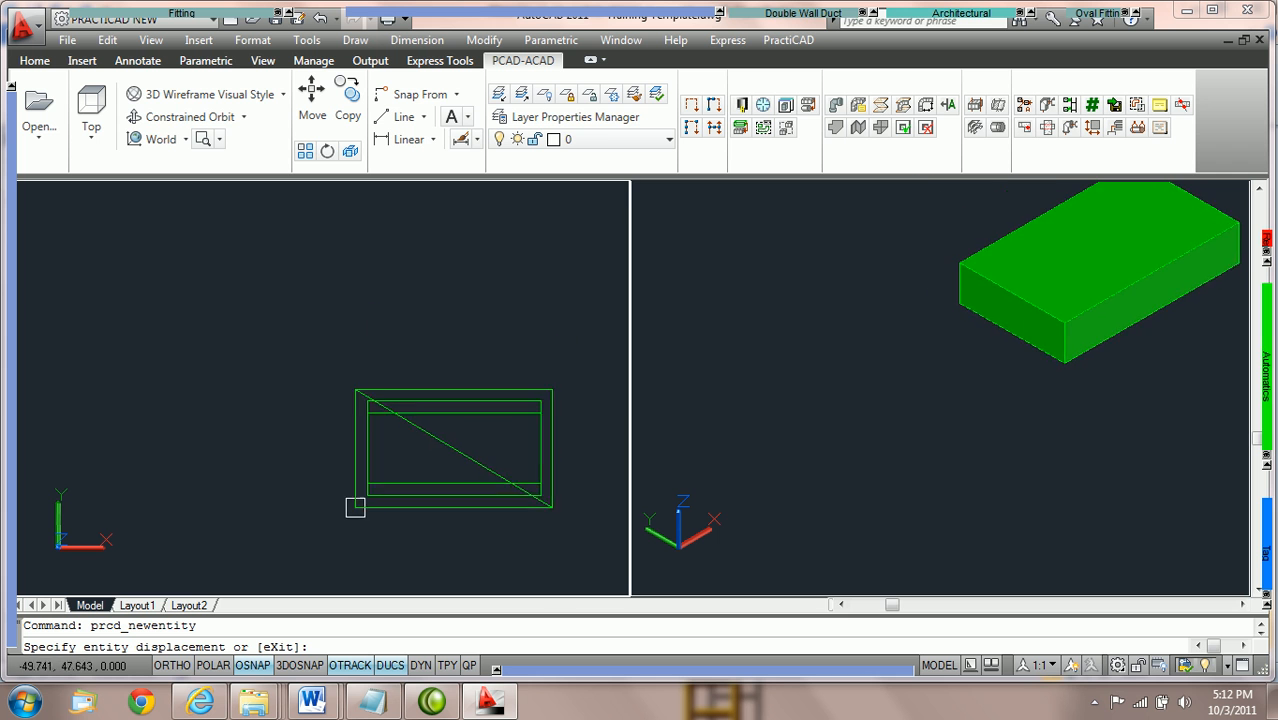
# Step: Place the rectangular light in the plan view and set its width to 38, height to 8 and length to 58
pyautogui.click(285, 533)
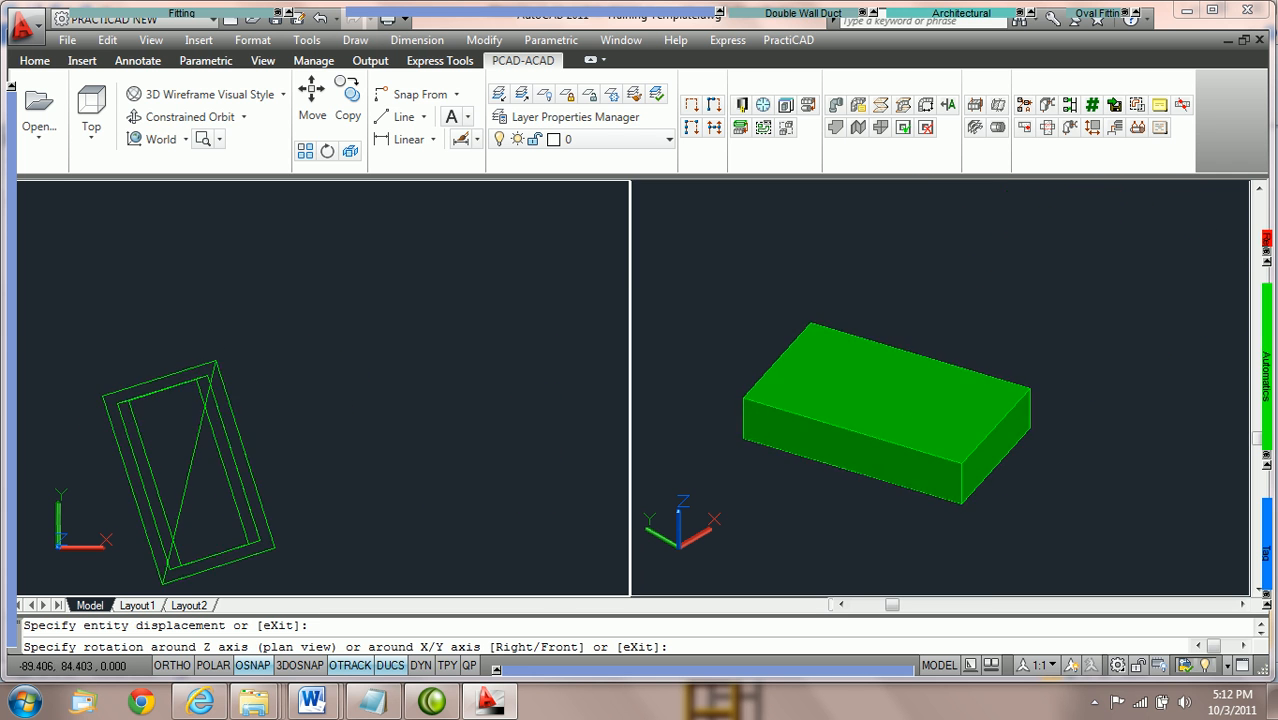
pyautogui.moveTo(123, 200)
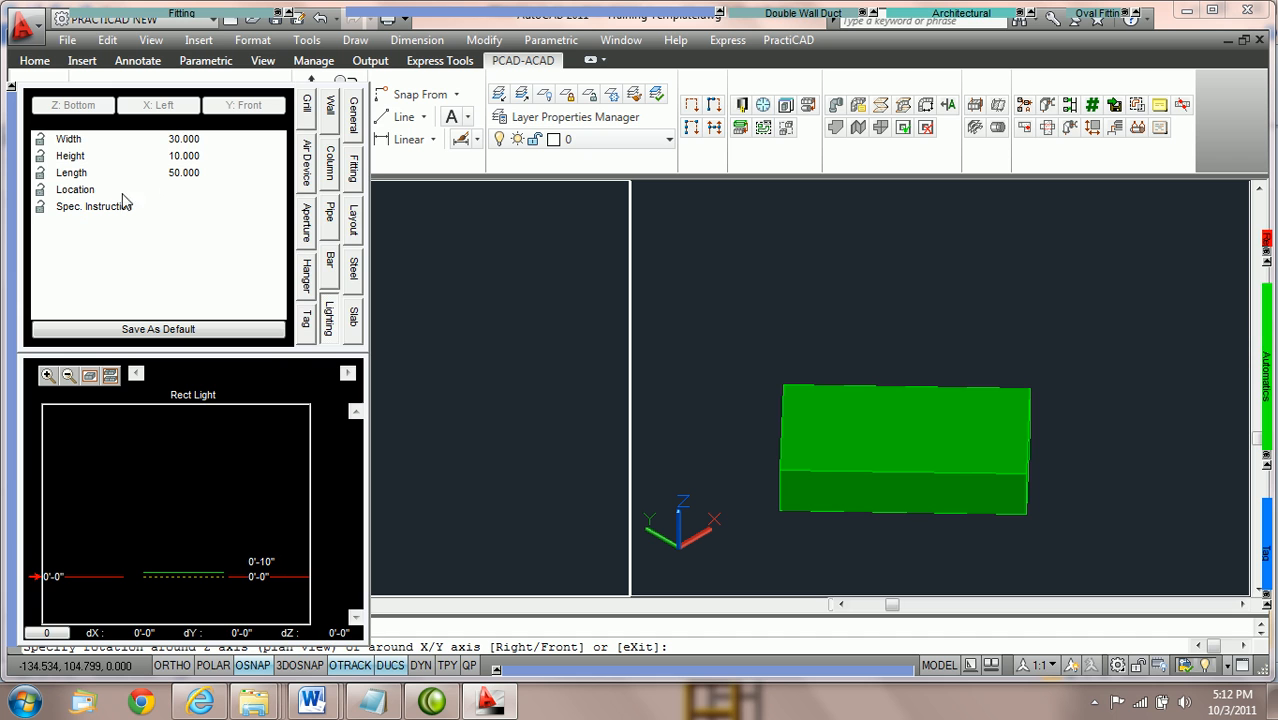
pyautogui.click(213, 141)
pyautogui.scroll(2, 214, 141)
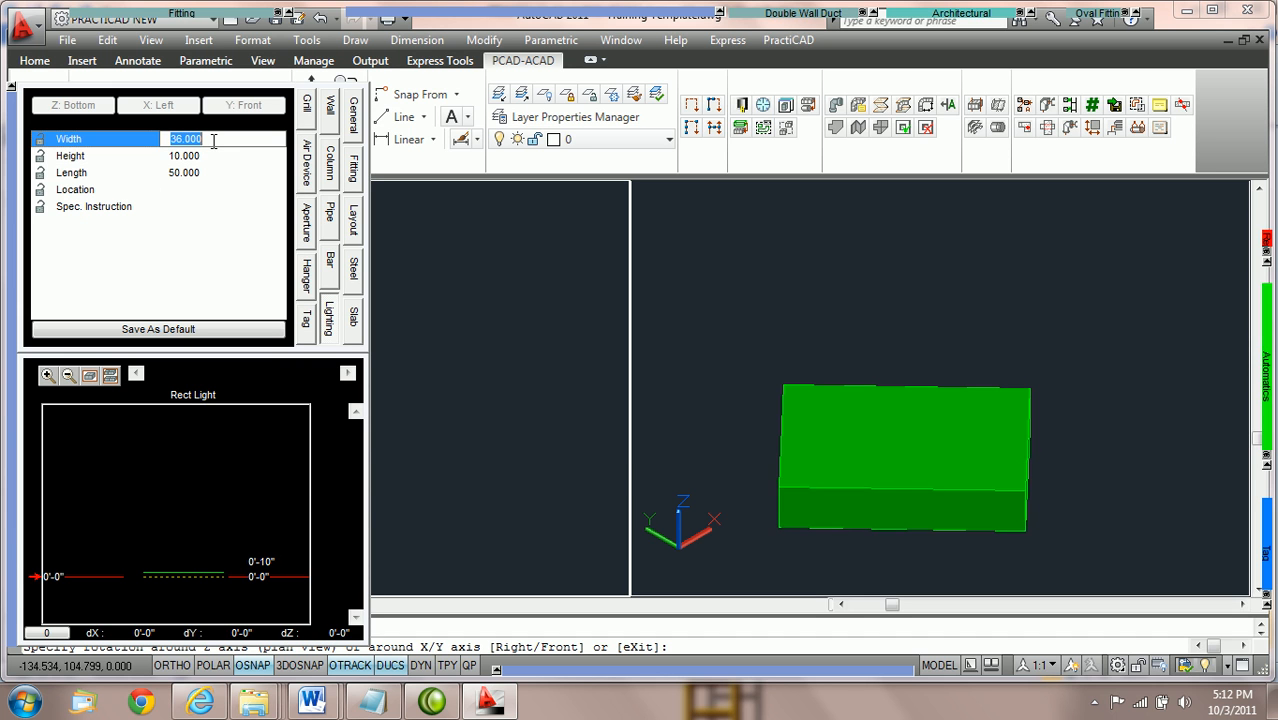
pyautogui.scroll(-2, 213, 141)
pyautogui.click(223, 157)
pyautogui.scroll(3, 223, 157)
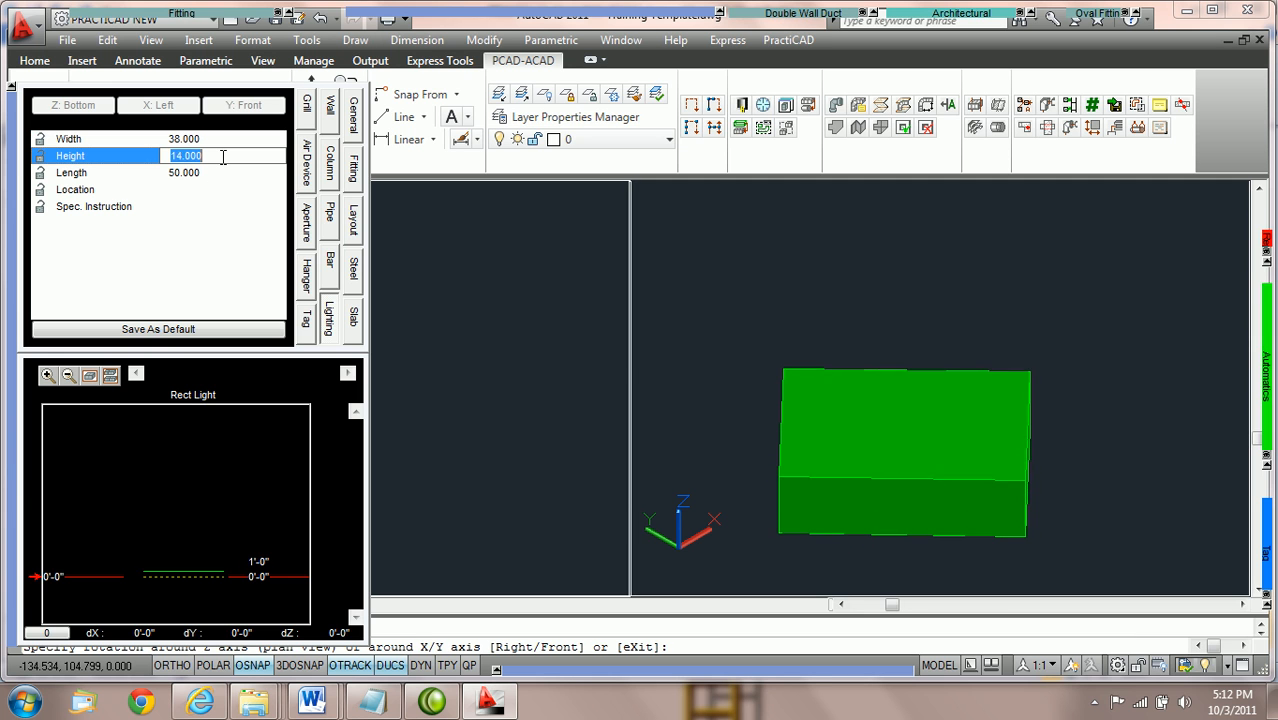
pyautogui.scroll(-4, 223, 157)
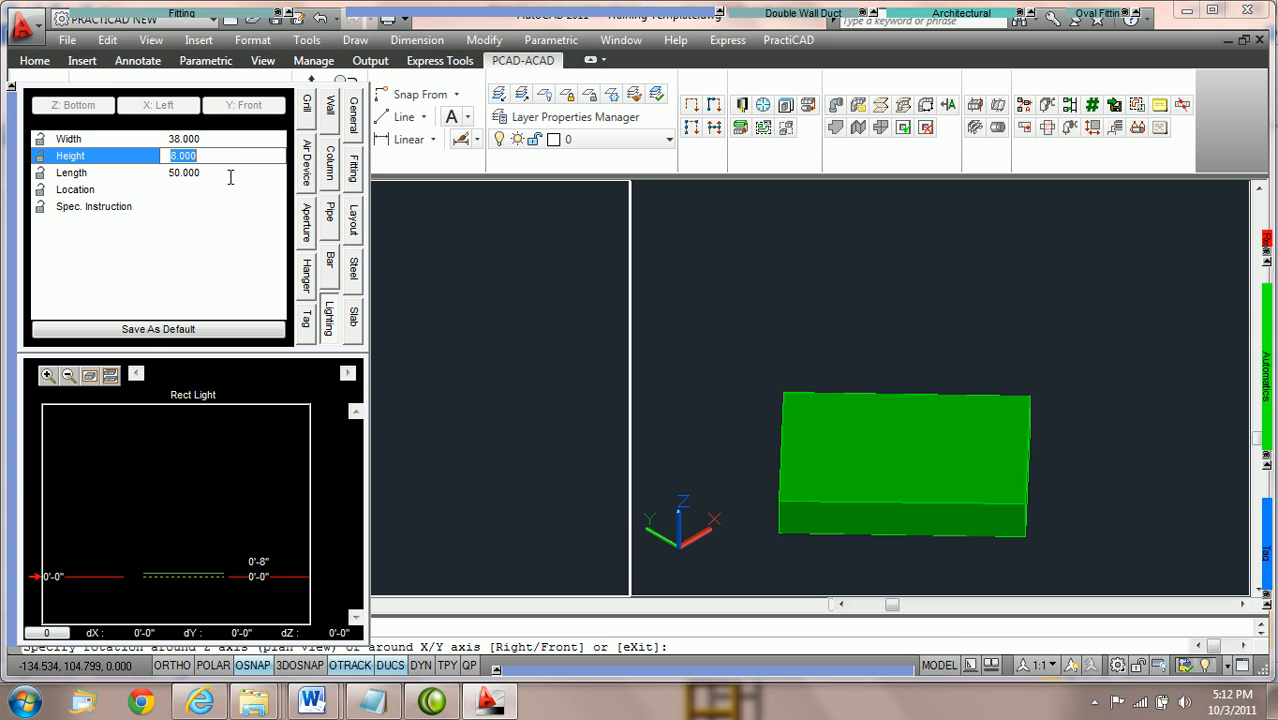
pyautogui.click(231, 172)
pyautogui.scroll(4, 231, 172)
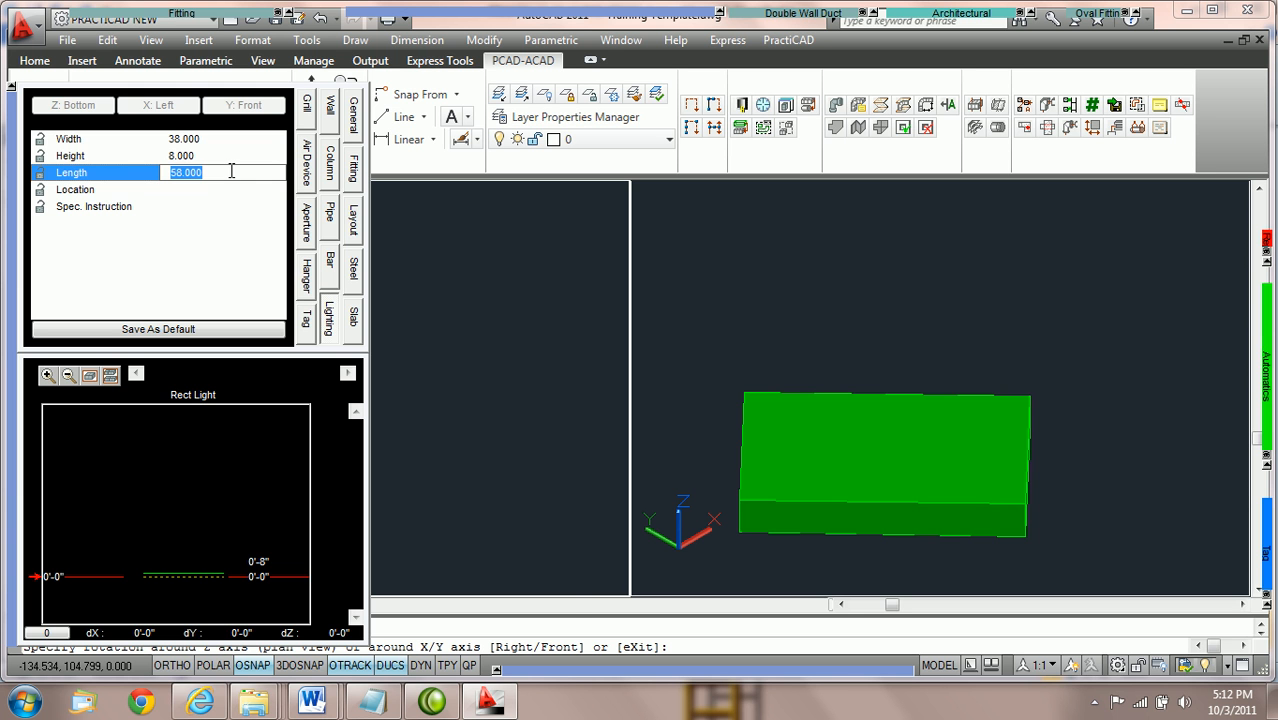
pyautogui.click(551, 506)
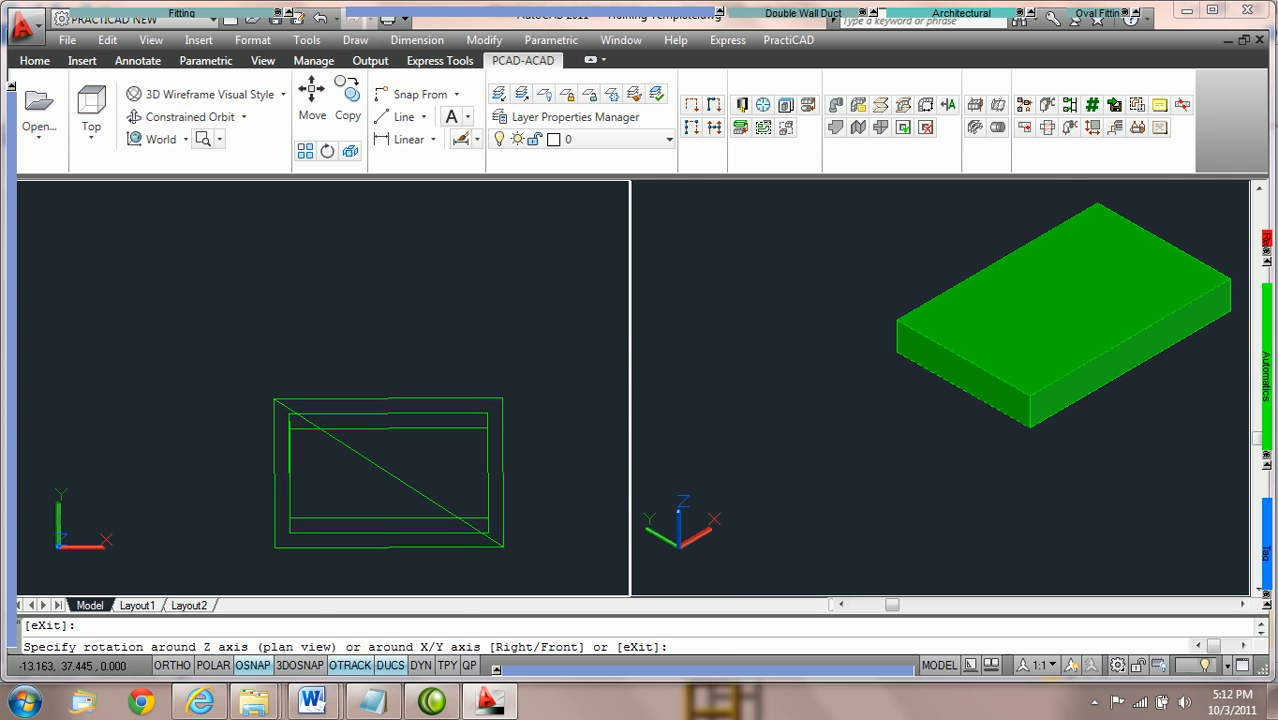
# Step: Set the rectangular light's rotation around the Z axis to 0 degrees
pyautogui.middleClick(500, 547)
pyautogui.middleClick(500, 547)
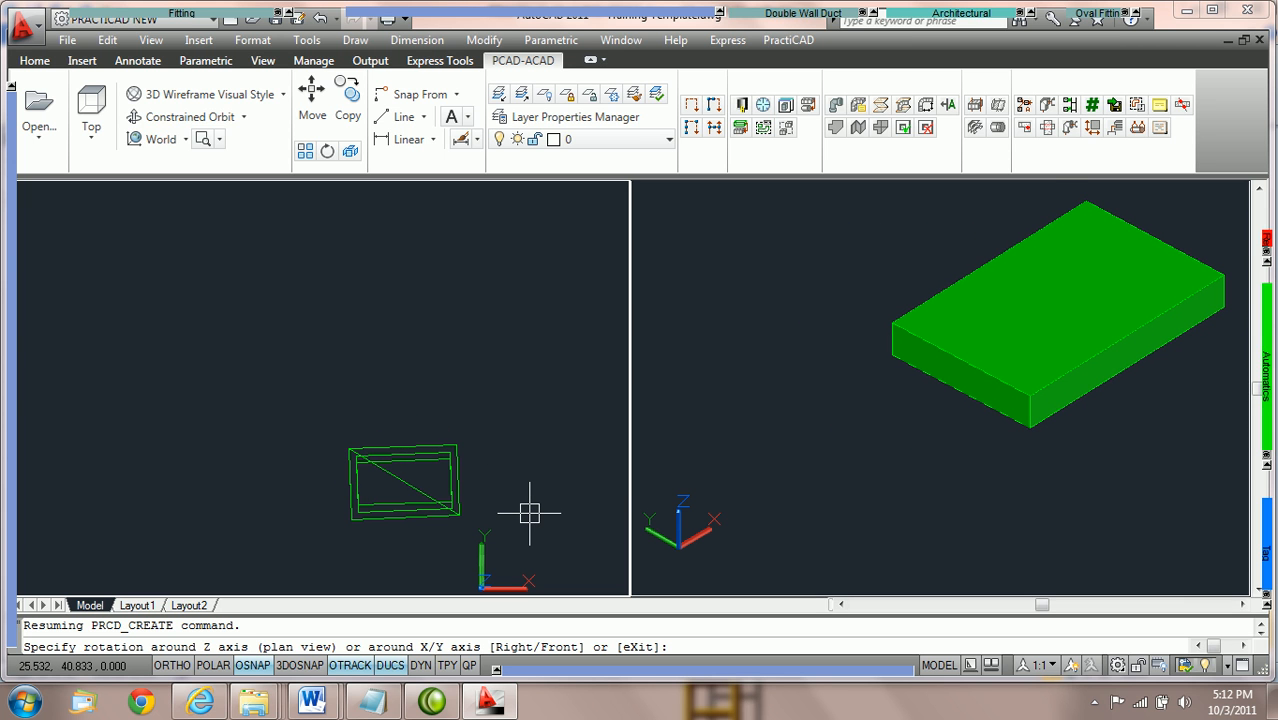
pyautogui.write('0')
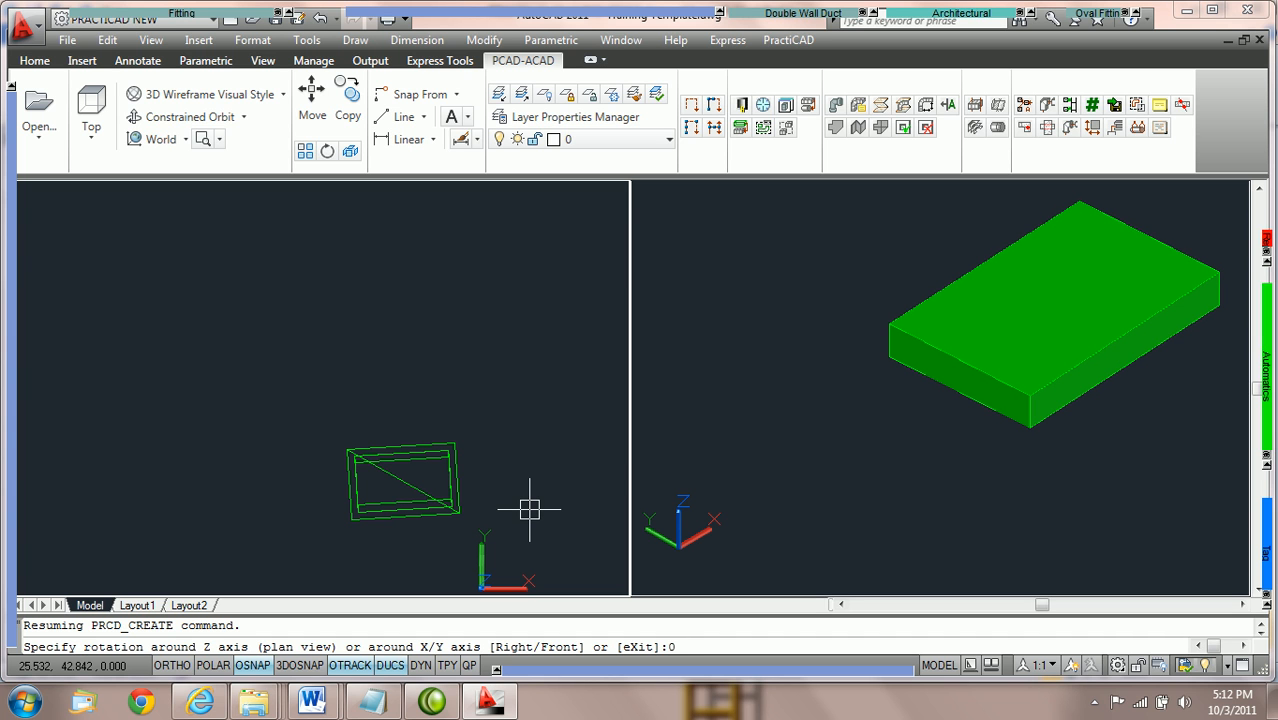
pyautogui.press('Return')
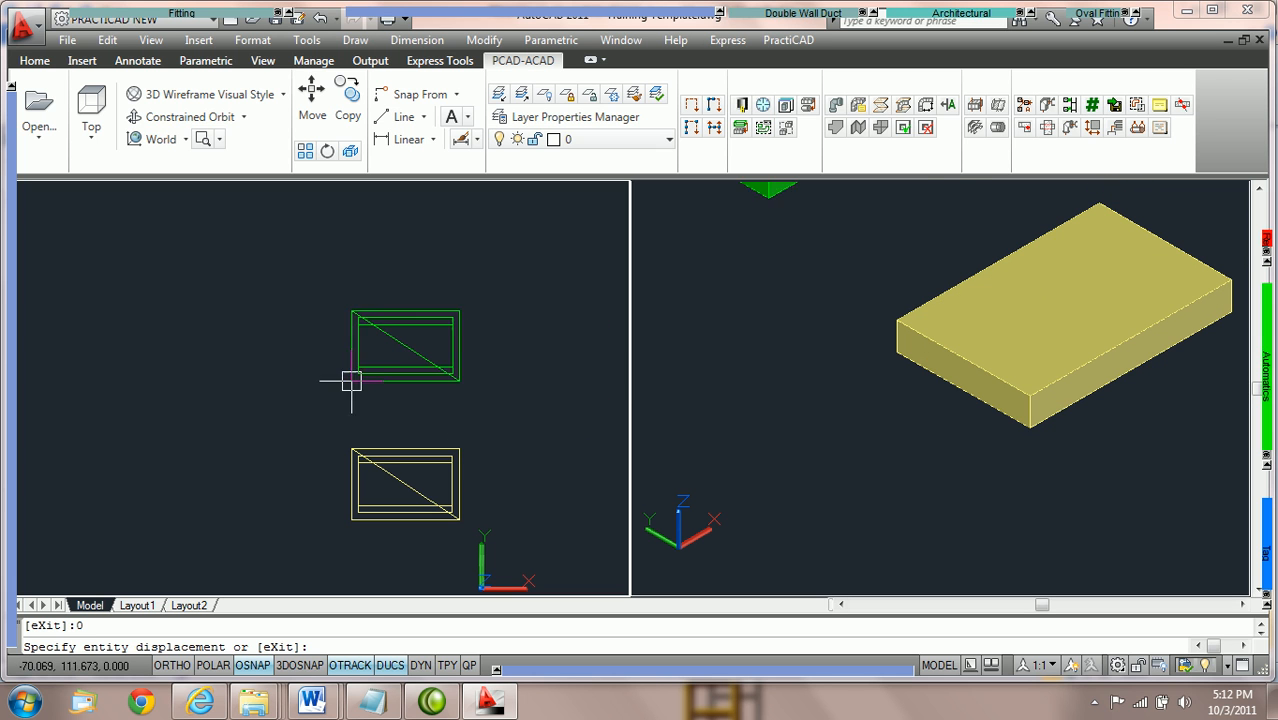
# Step: Place a second rectangular light above the first in plan, aligned at 0° with polar tracking turned on, and end the placement
pyautogui.scroll(2, 370, 390)
pyautogui.moveTo(376, 359); pyautogui.dragTo(370, 459, button='middle')
pyautogui.click(335, 540)
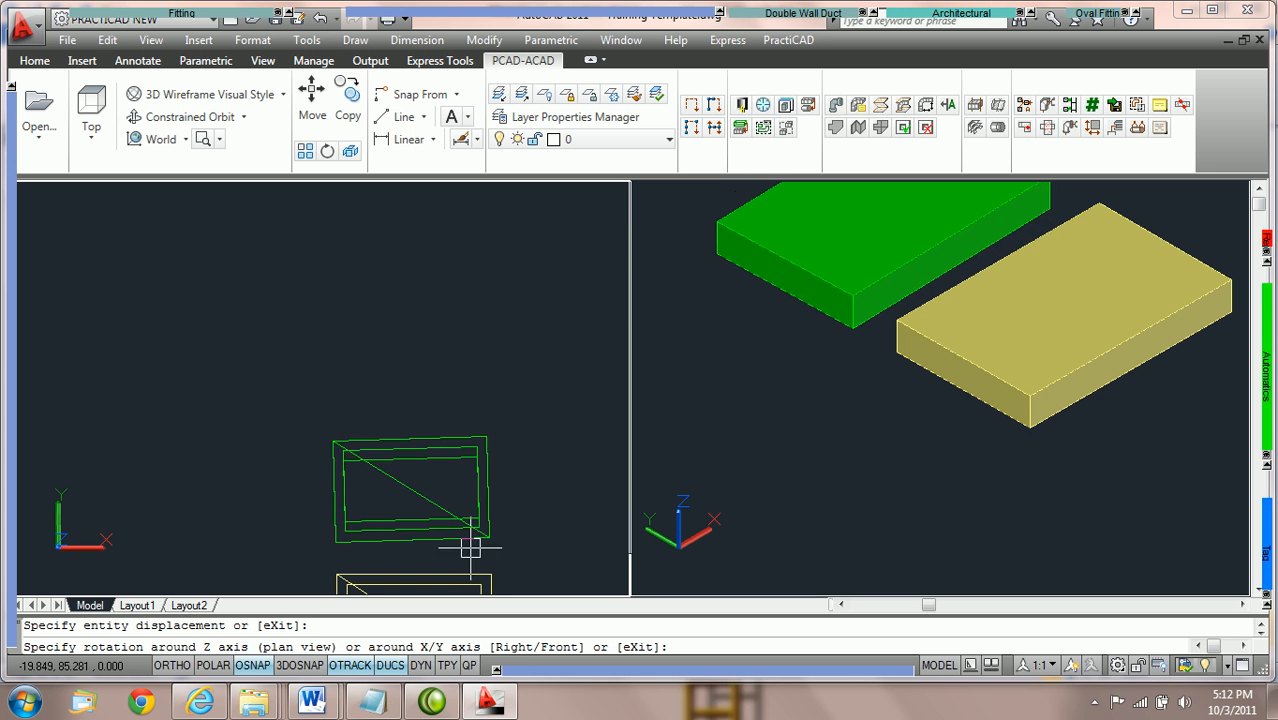
pyautogui.press('F10')
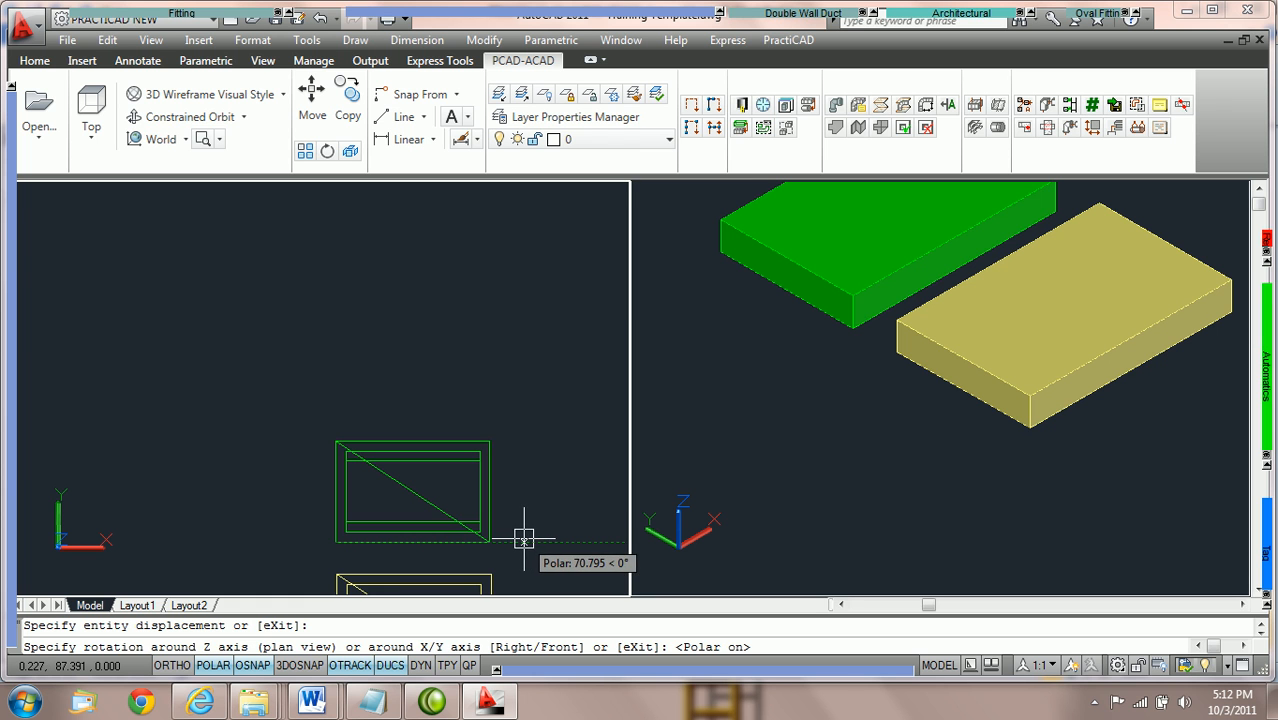
pyautogui.click(523, 540)
pyautogui.click(822, 457)
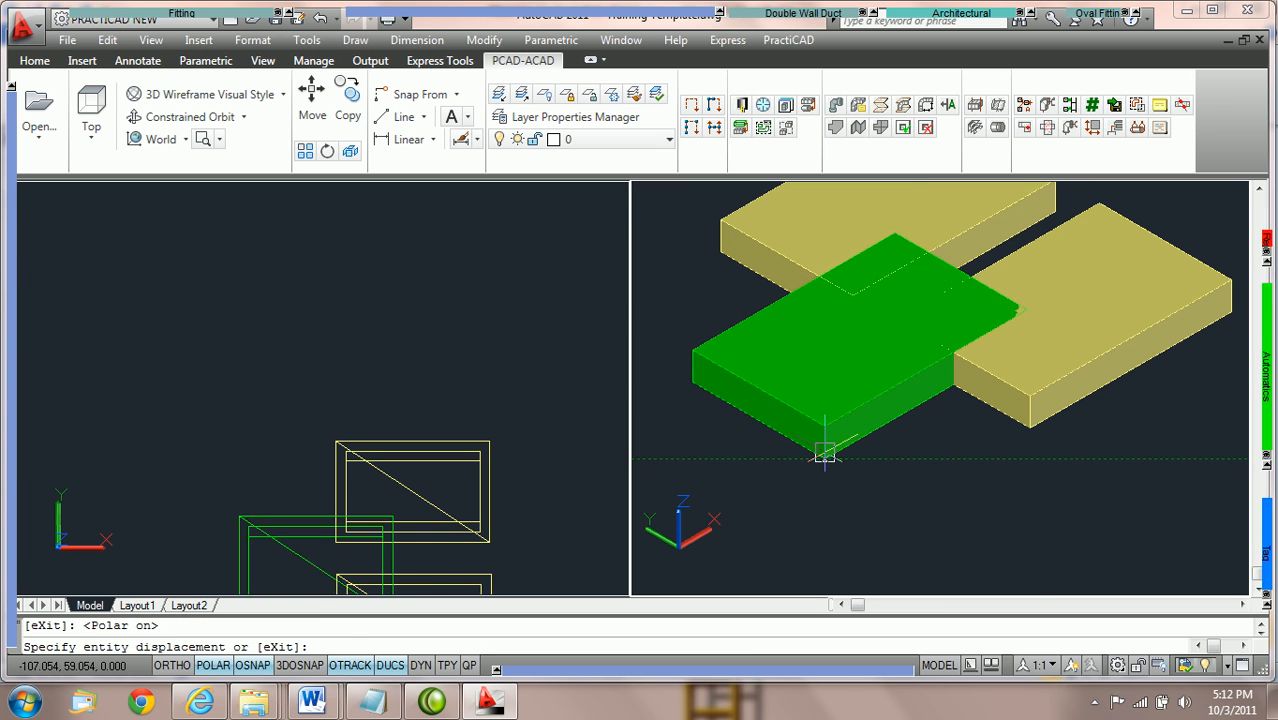
pyautogui.scroll(-2, 856, 416)
pyautogui.moveTo(856, 416); pyautogui.dragTo(858, 484, button='middle')
pyautogui.press('Escape')
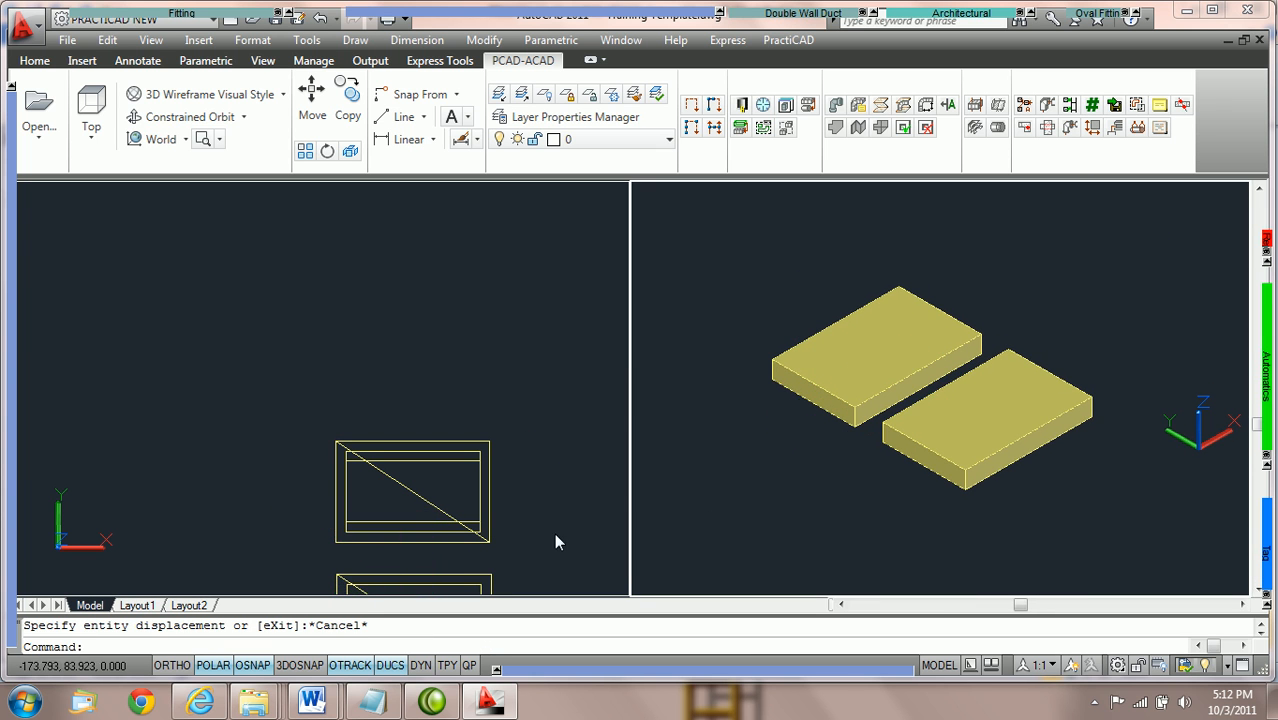
# Step: Start placing a round light in the plan view and bring up its properties
pyautogui.click(515, 340)
pyautogui.moveTo(528, 333); pyautogui.dragTo(516, 451, button='middle')
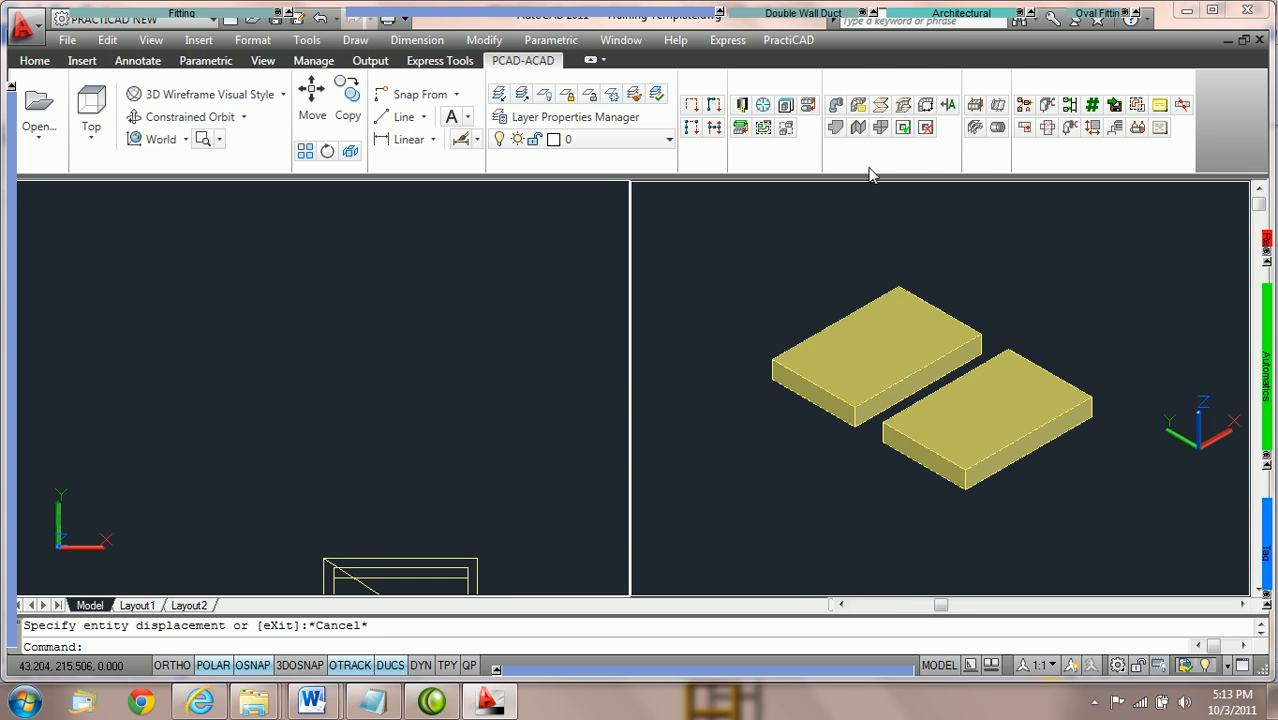
pyautogui.moveTo(985, 28)
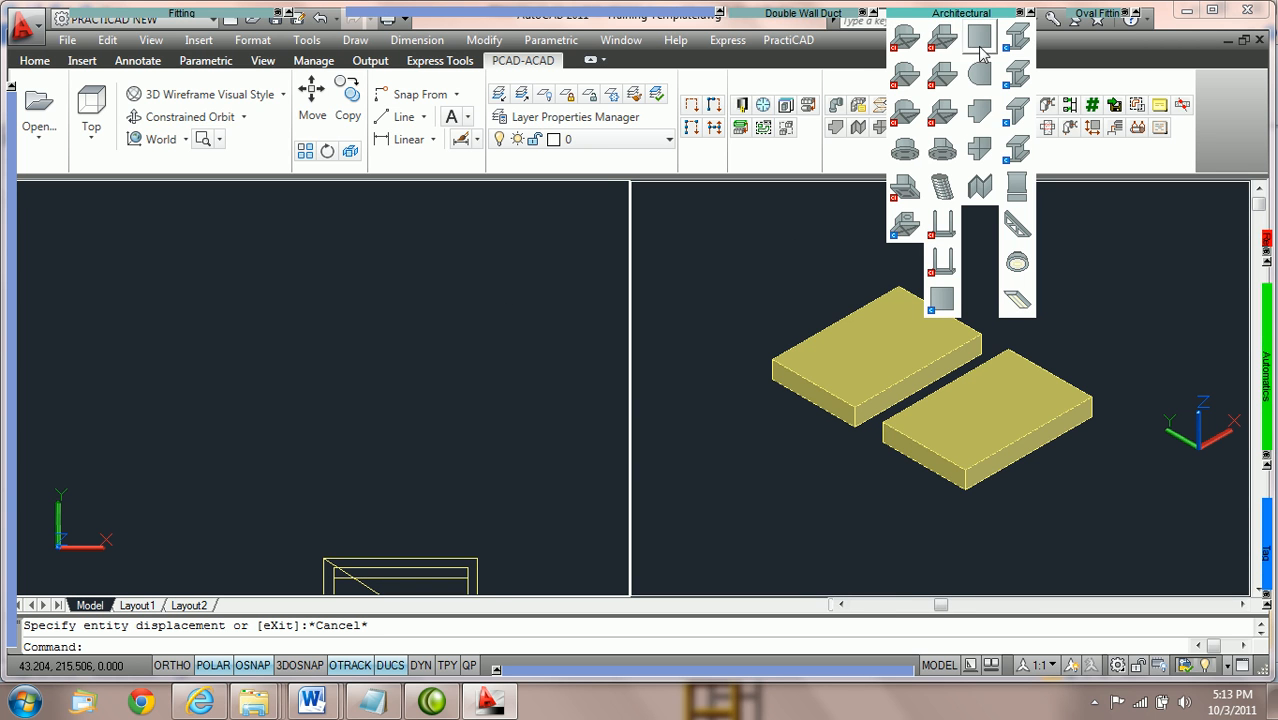
pyautogui.click(1017, 263)
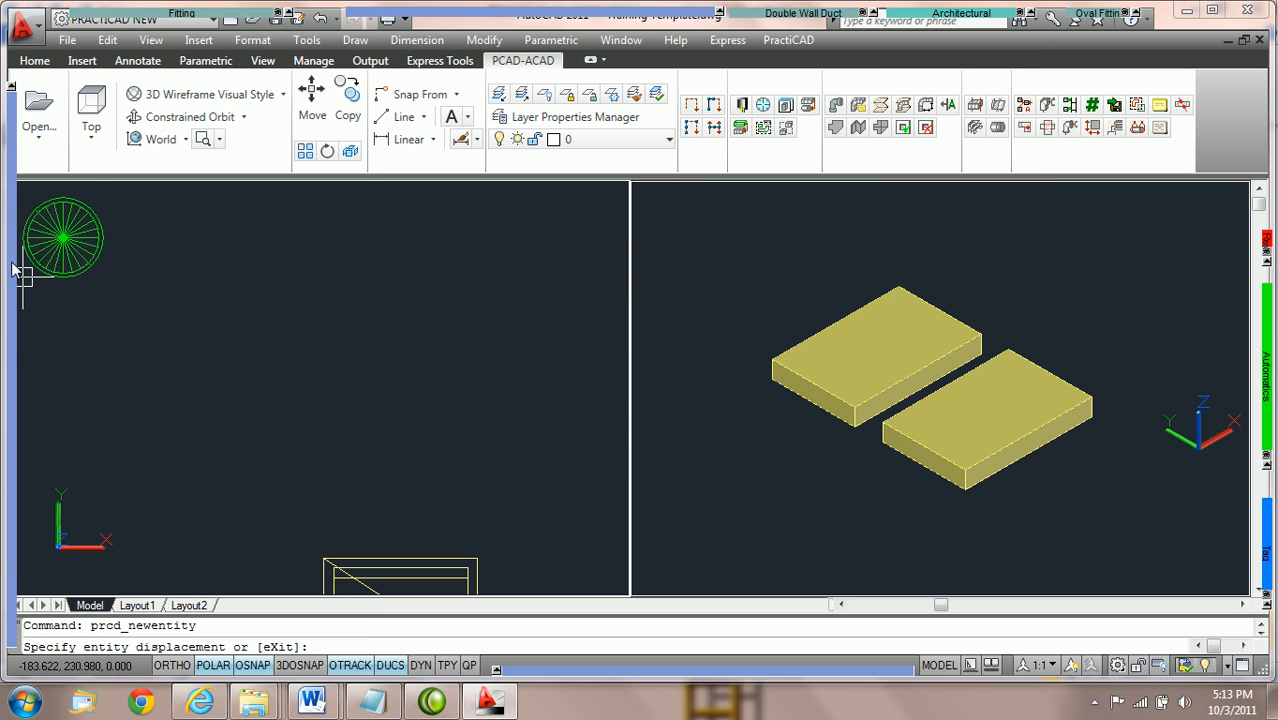
pyautogui.moveTo(8, 262)
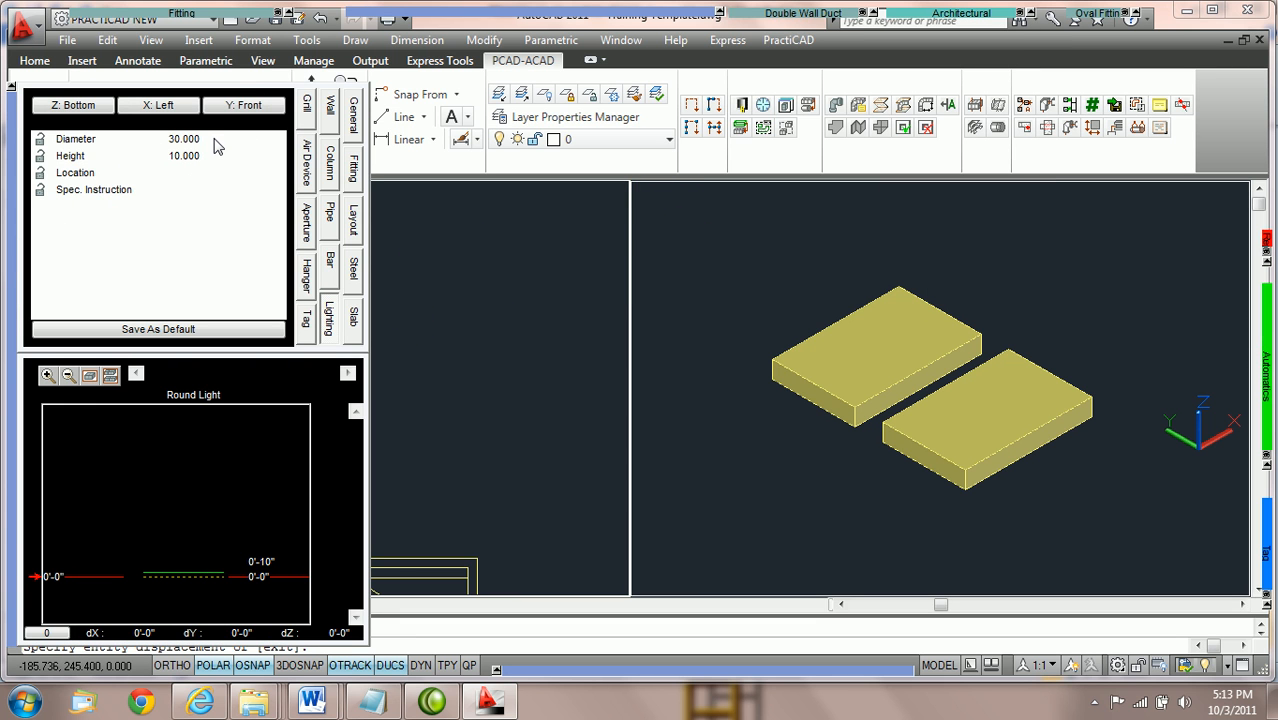